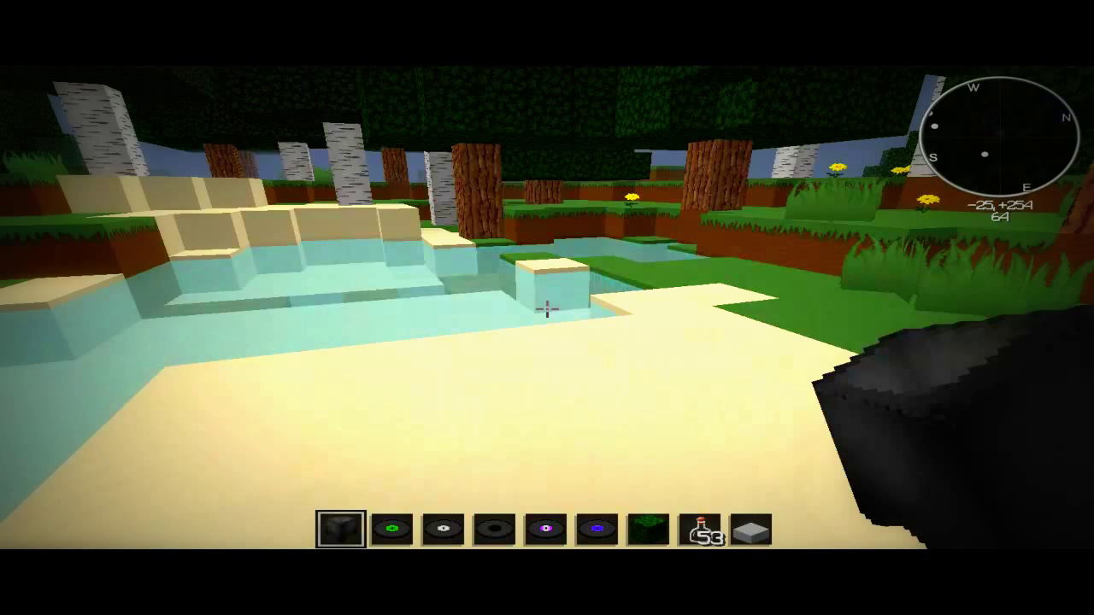
# Save the running Minecraft world and quit to the title screen
pyautogui.press('5')
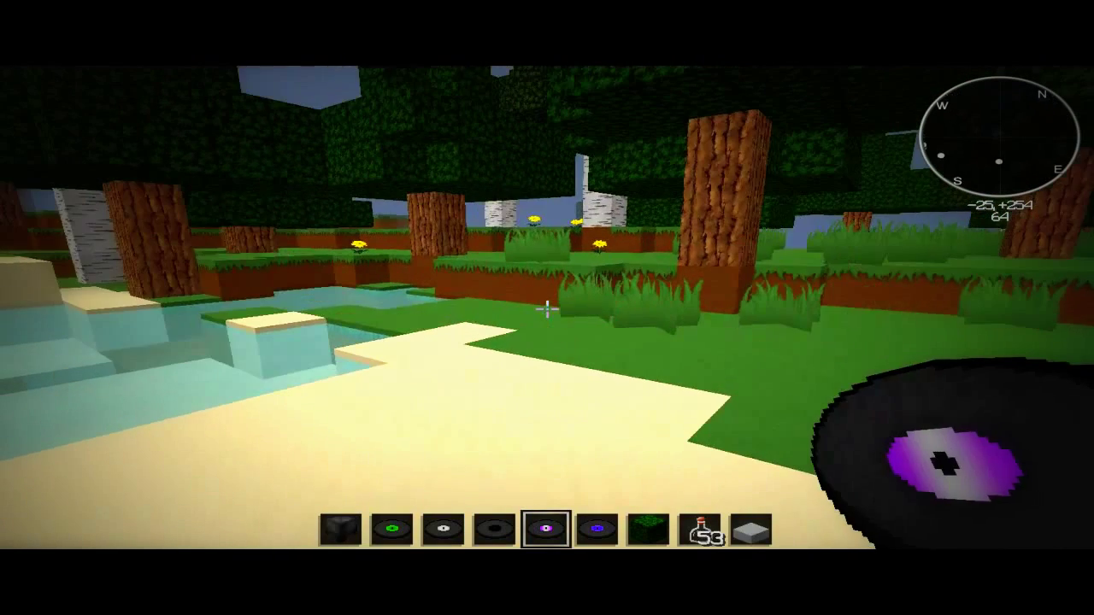
pyautogui.press('7')
pyautogui.press('w')
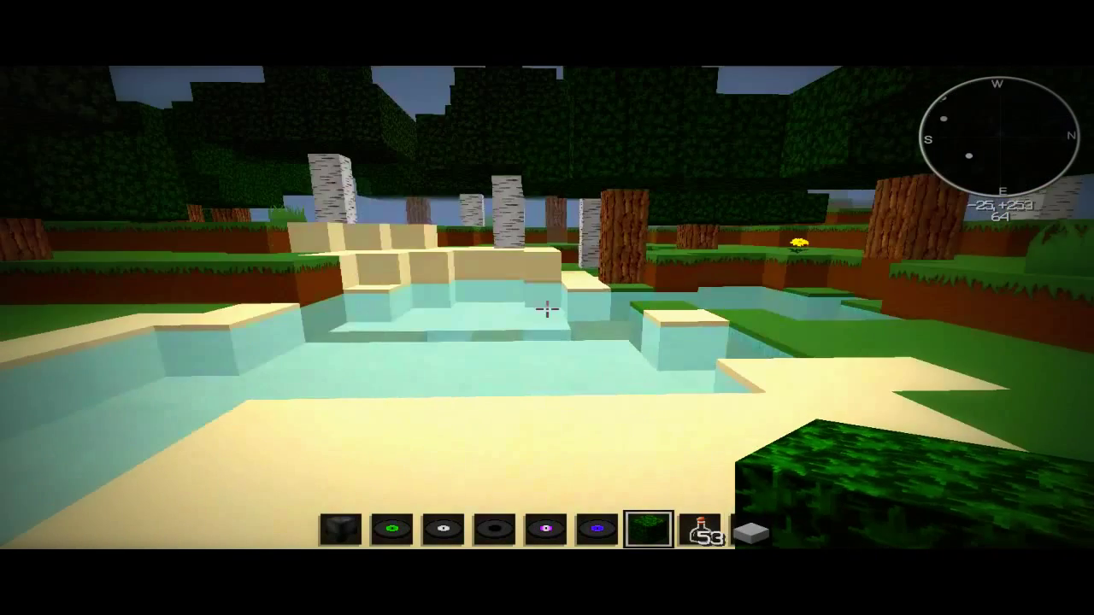
pyautogui.press('Escape')
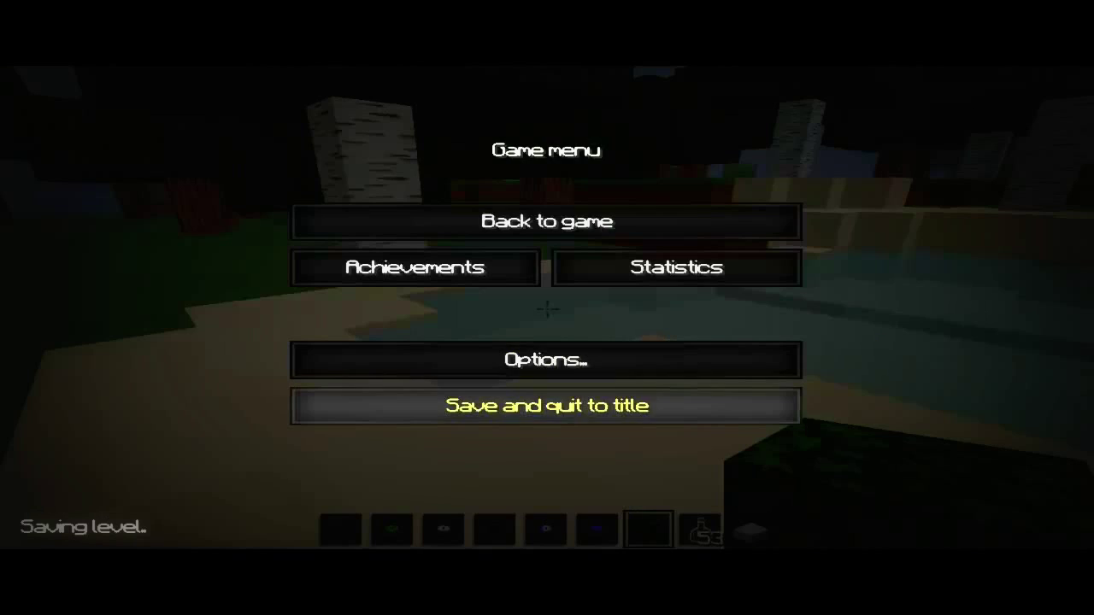
pyautogui.click(547, 405)
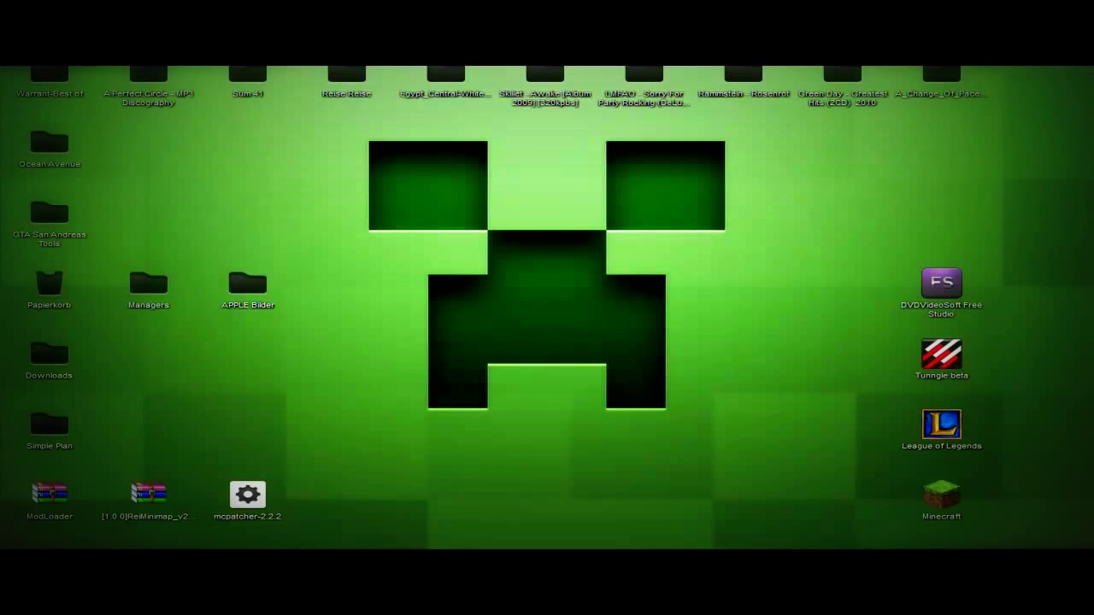
# Line up the mcpatcher-2.2.2, ModLoader and ReiMinimap files in one column in the free area of the desktop
pyautogui.moveTo(385, 463); pyautogui.dragTo(415, 185)
pyautogui.click(414, 184)
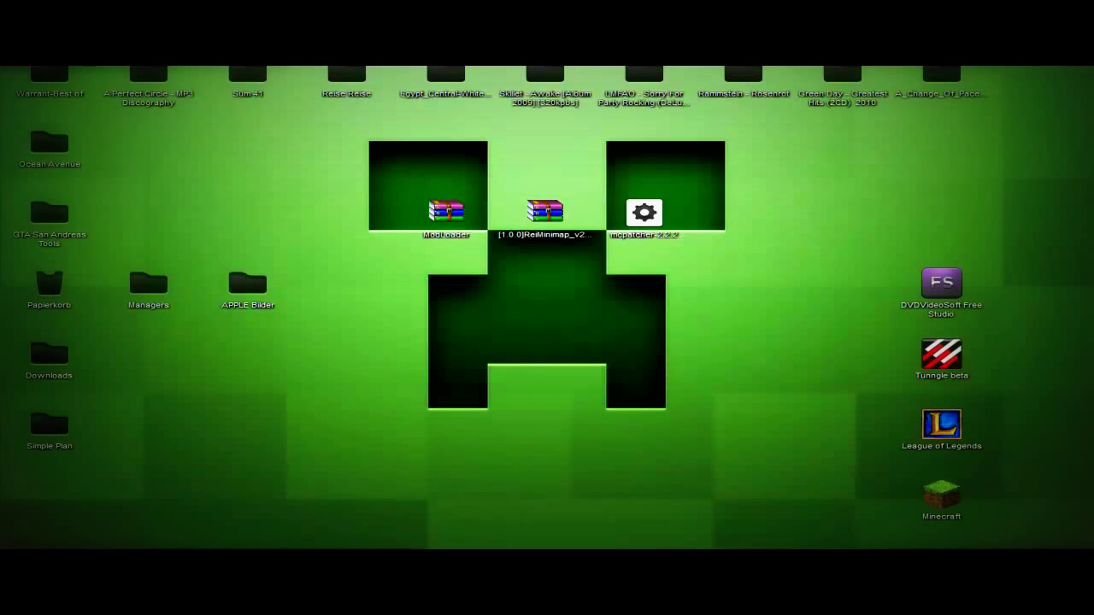
pyautogui.moveTo(328, 187); pyautogui.dragTo(743, 144)
pyautogui.click(706, 246)
pyautogui.moveTo(446, 213); pyautogui.dragTo(743, 214)
pyautogui.moveTo(546, 214); pyautogui.dragTo(743, 291)
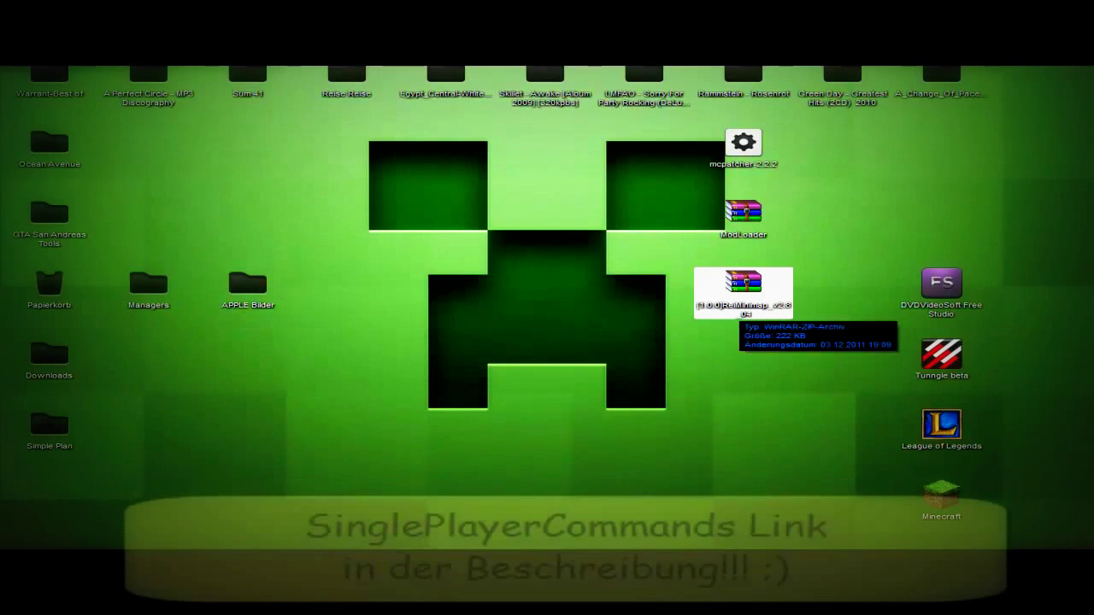
pyautogui.moveTo(814, 119); pyautogui.dragTo(755, 276)
pyautogui.moveTo(755, 120); pyautogui.dragTo(740, 120)
pyautogui.click(732, 350)
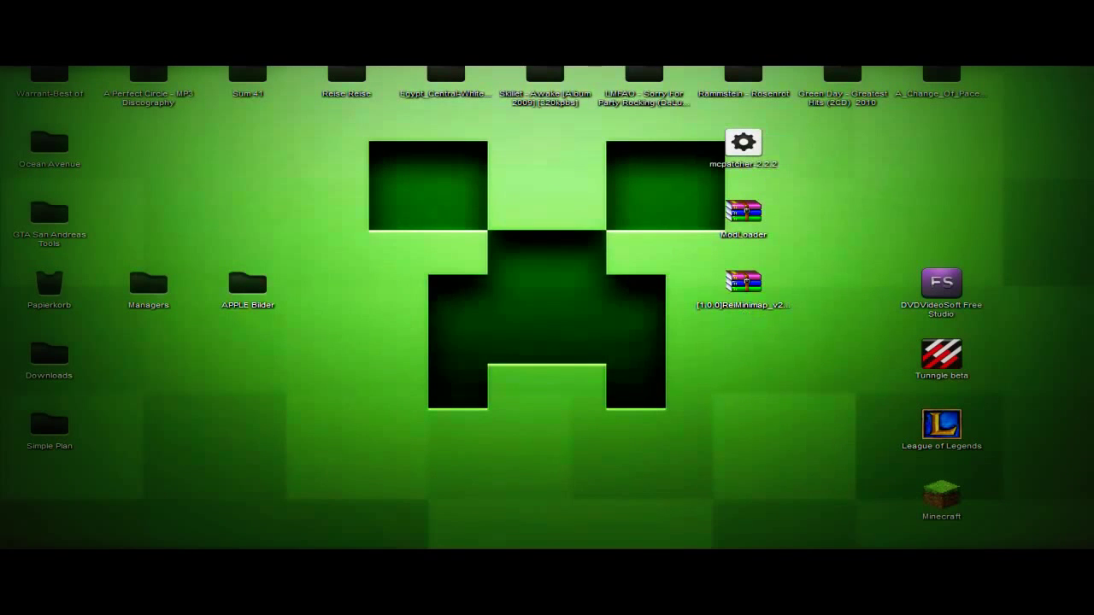
# Start mcpatcher-2.2.2 and dismiss the warning about modified game files
pyautogui.doubleClick(743, 143)
pyautogui.press('Return')
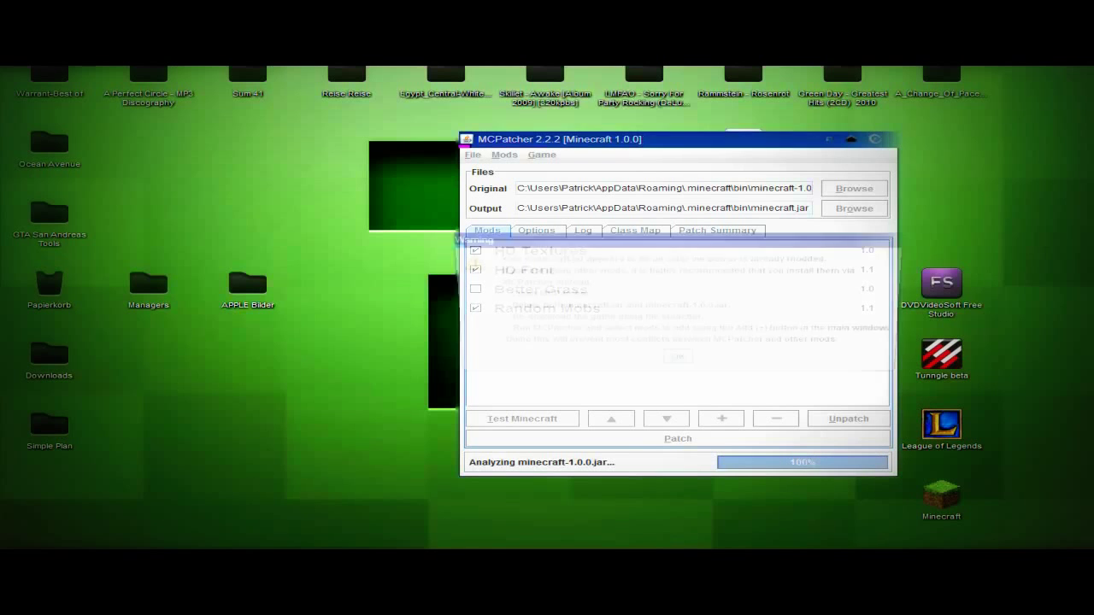
pyautogui.press('Return')
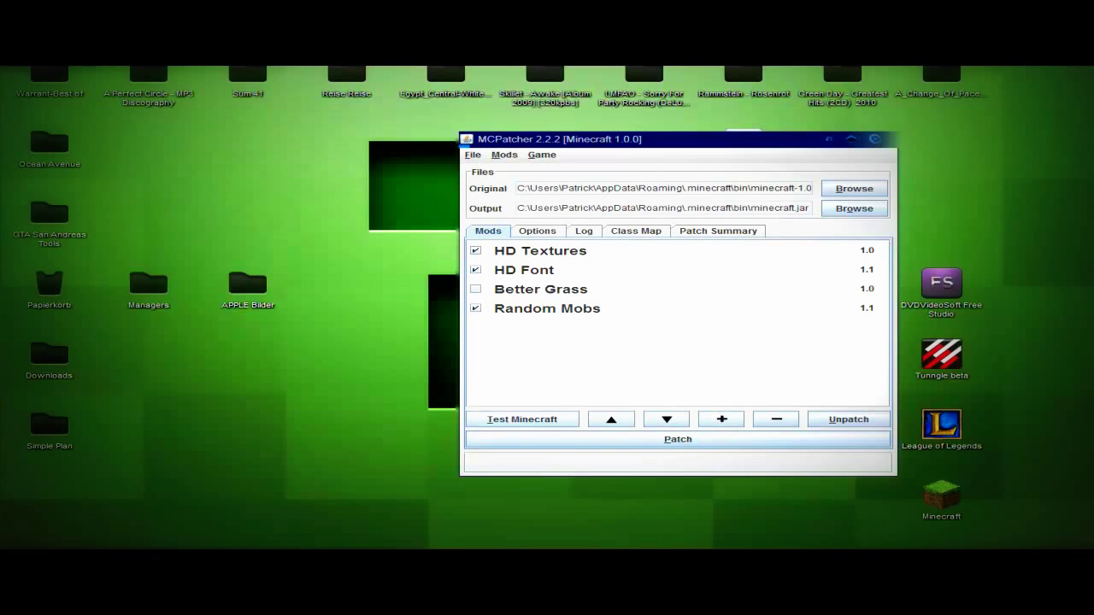
# Review MCPatcher's option settings, including the Java heap size, as well as its log, patch summary and class map
pyautogui.click(538, 232)
pyautogui.hotkey('ctrl', 'a')
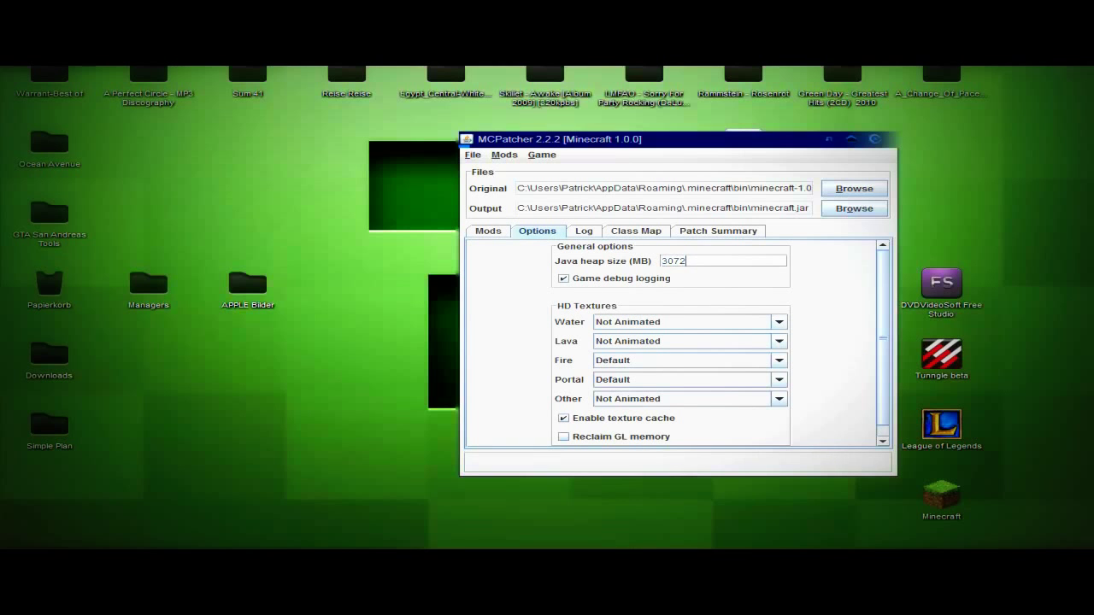
pyautogui.click(687, 262)
pyautogui.click(584, 232)
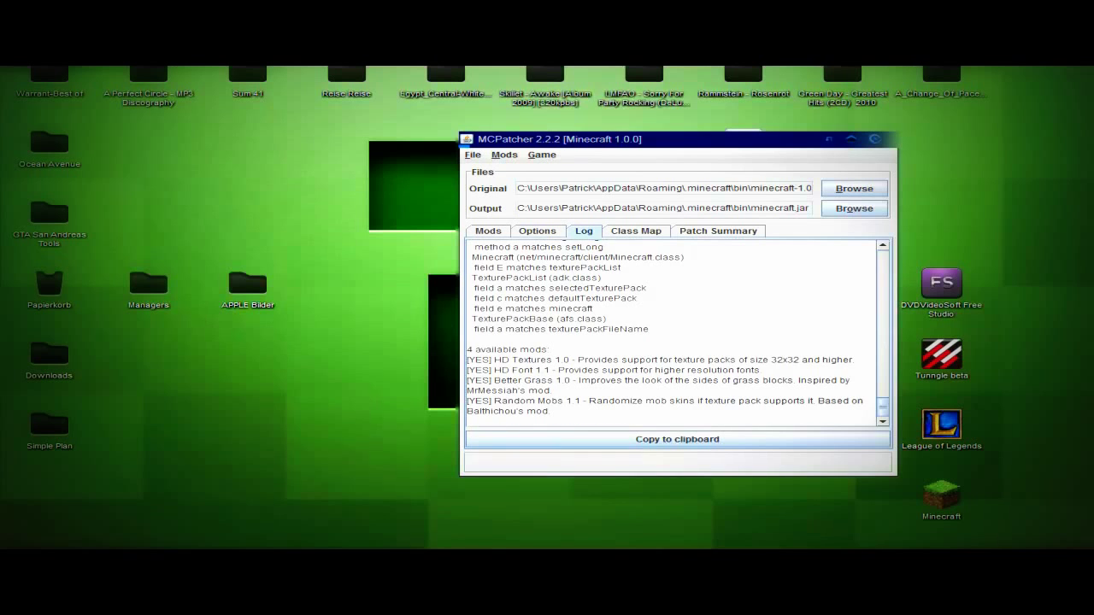
pyautogui.click(636, 231)
pyautogui.click(718, 231)
pyautogui.click(636, 232)
pyautogui.moveTo(533, 359); pyautogui.dragTo(568, 287)
pyautogui.scroll(-10, 567, 288)
pyautogui.scroll(-15, 676, 334)
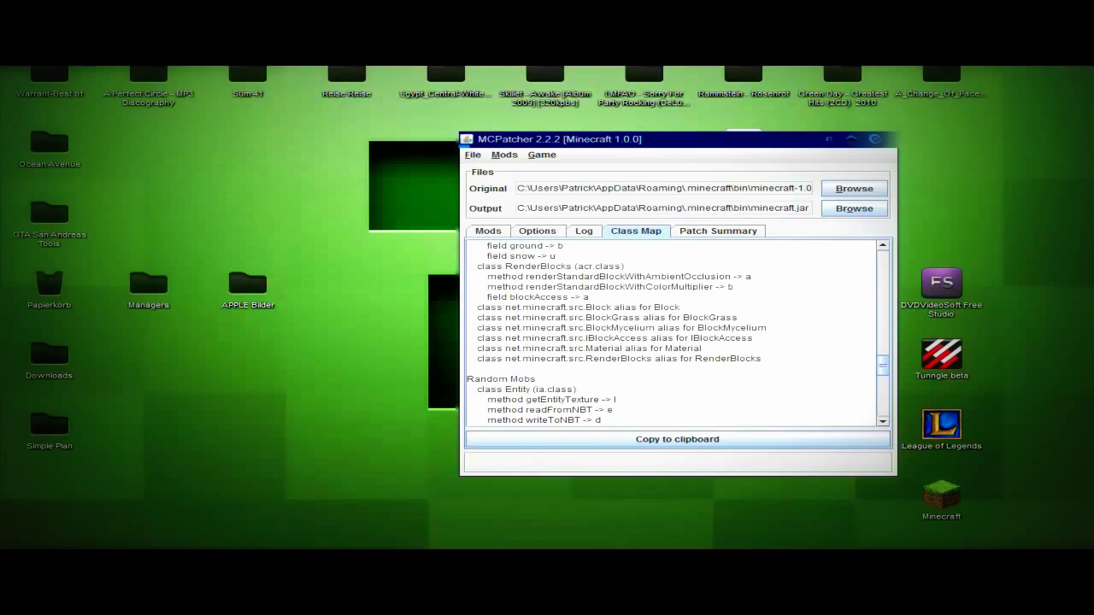
# Patch the game with HD Textures, HD Font and Random Mobs, and put the mcpatcher file away beside the Ocean Avenue folder
pyautogui.click(488, 232)
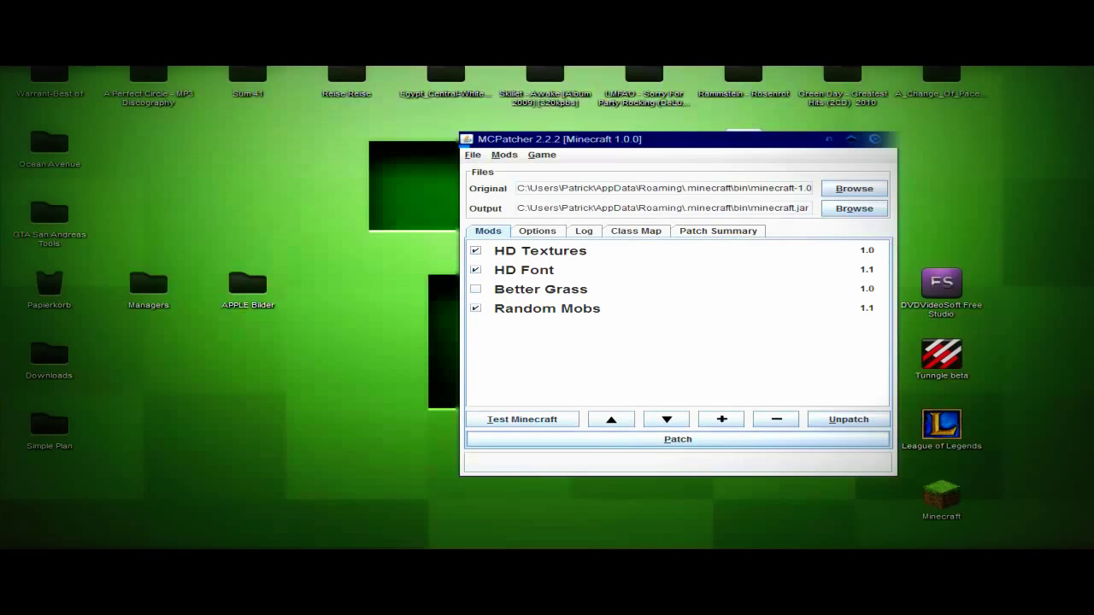
pyautogui.click(678, 438)
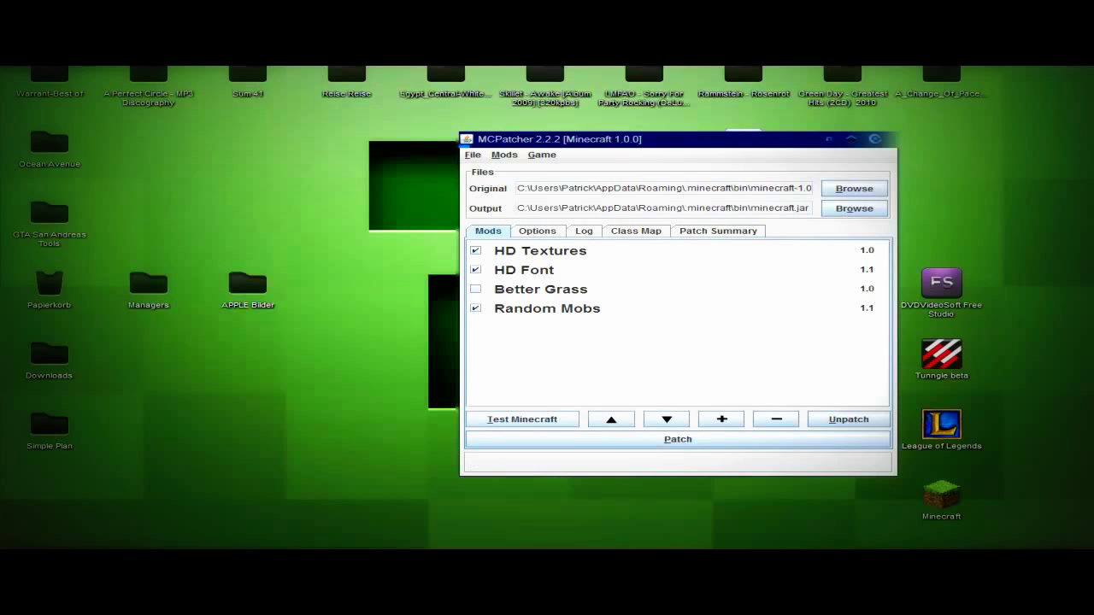
pyautogui.click(874, 139)
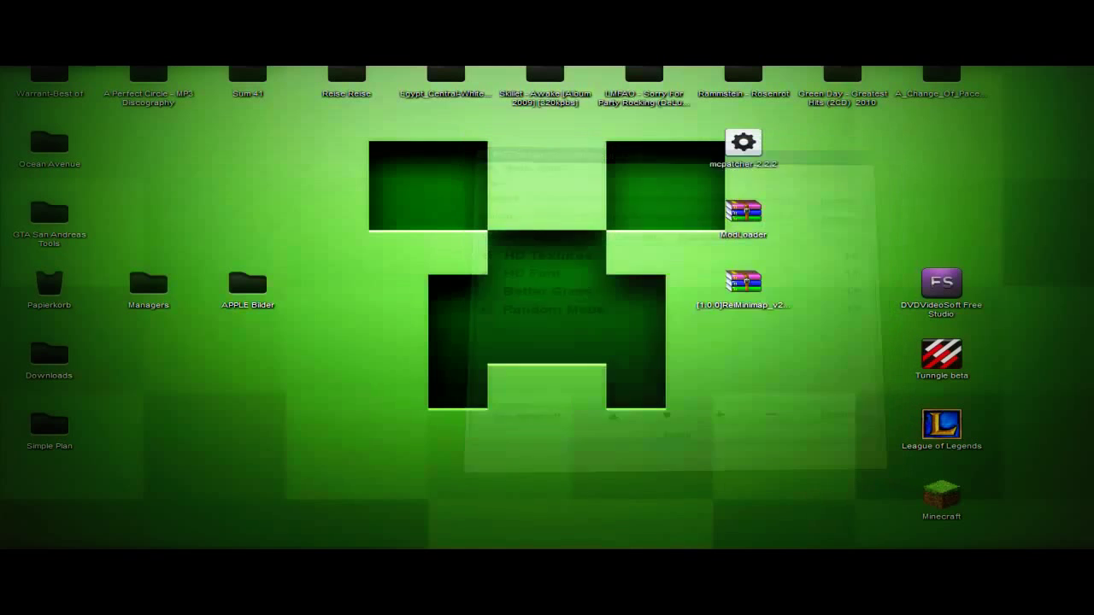
pyautogui.moveTo(743, 143); pyautogui.dragTo(151, 147)
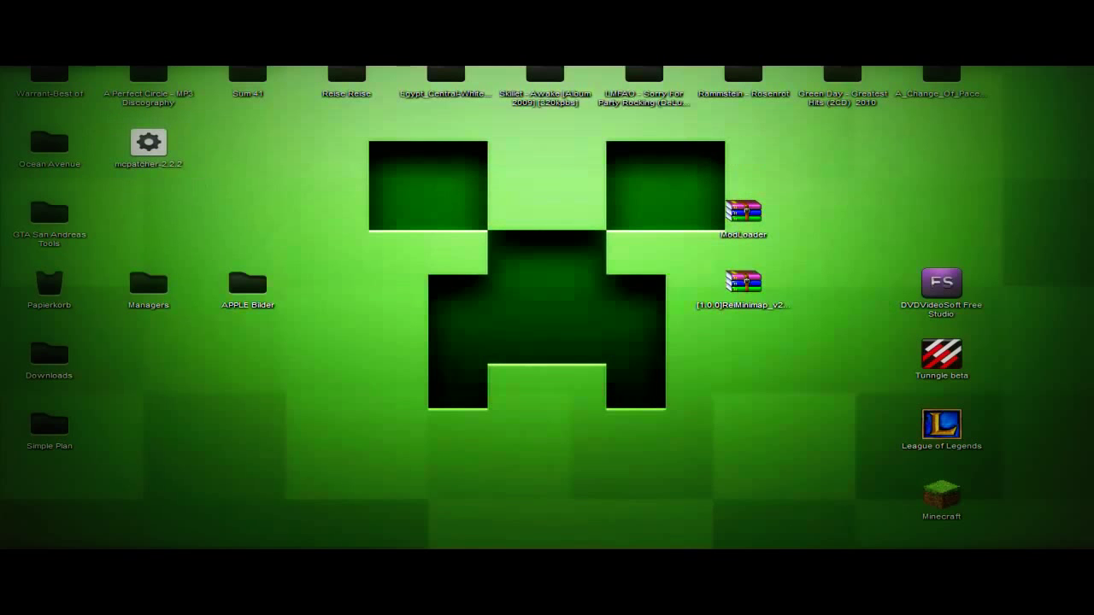
# Inspect the class files inside the ModLoader archive and close it again
pyautogui.click(744, 215)
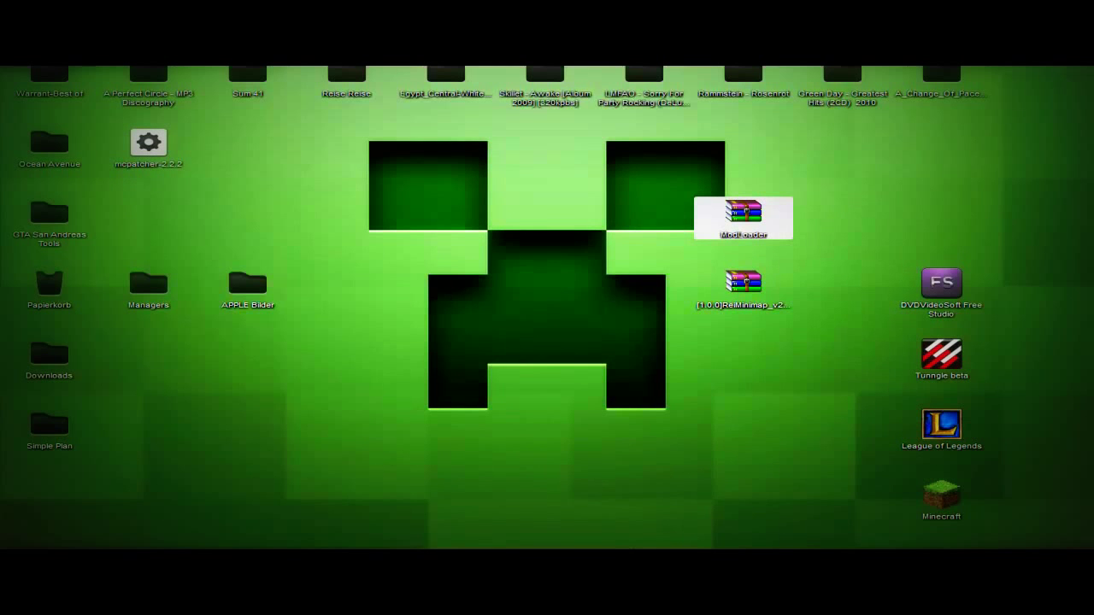
pyautogui.doubleClick(745, 214)
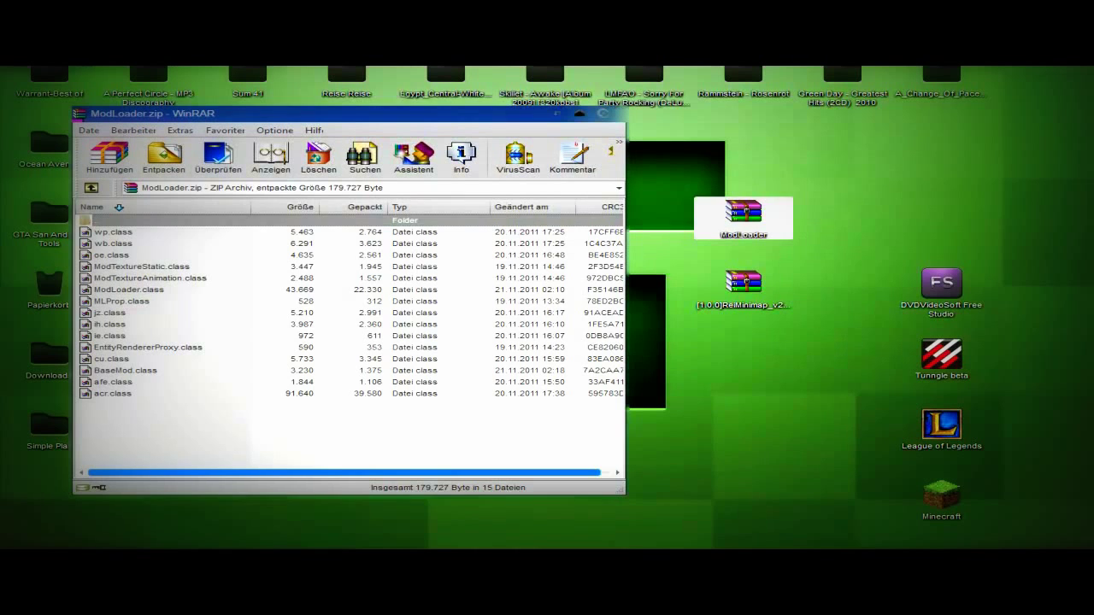
pyautogui.hotkey('ctrl', 'a')
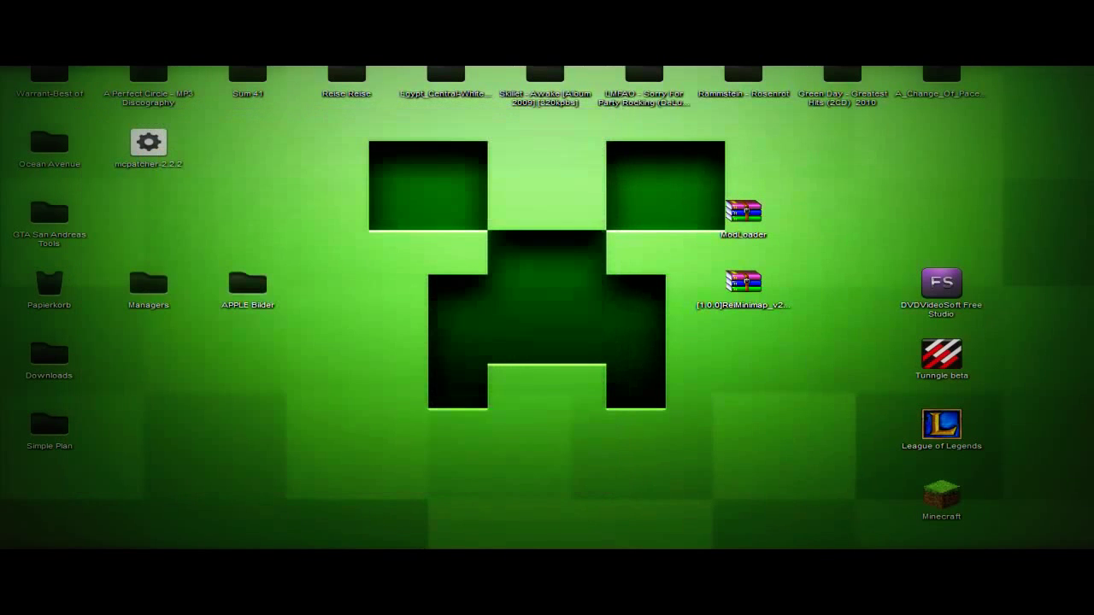
# Start the Minecraft launcher and follow the game location link in its launcher options
pyautogui.press('super')
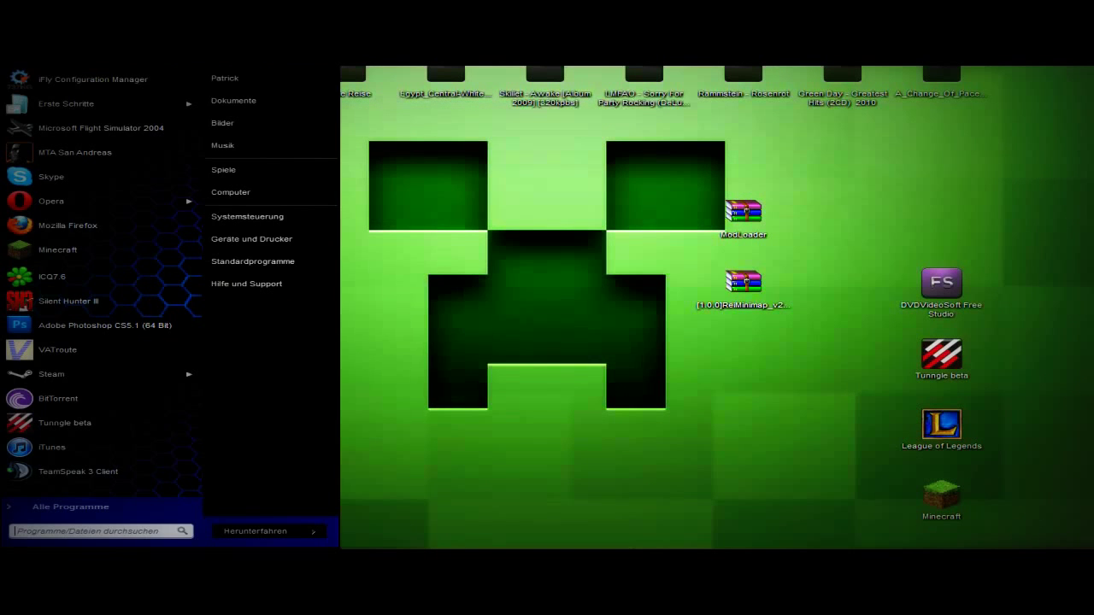
pyautogui.press('super')
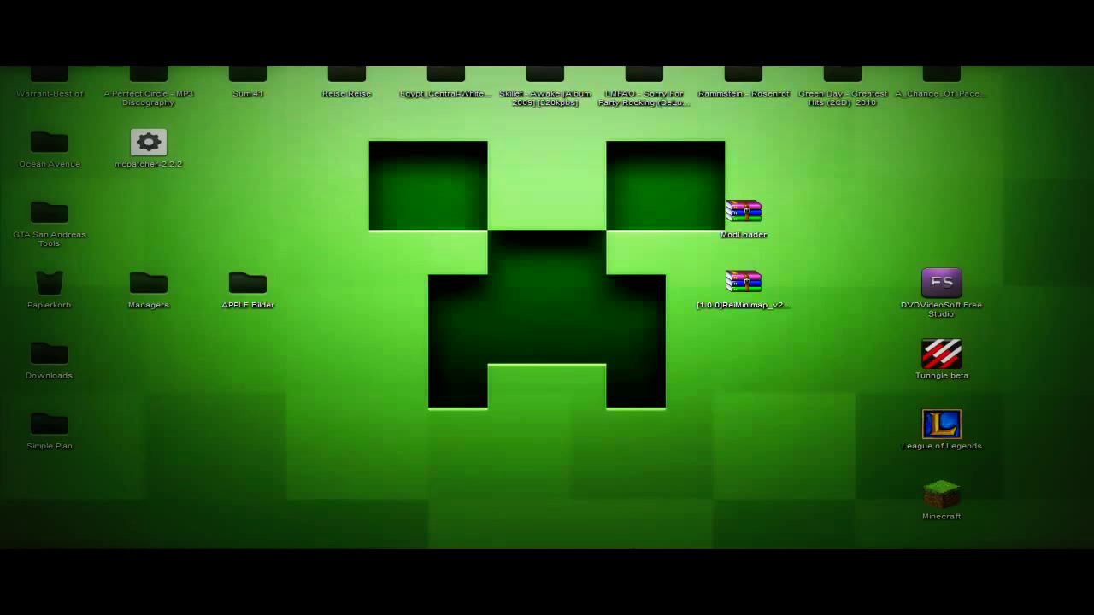
pyautogui.press('super')
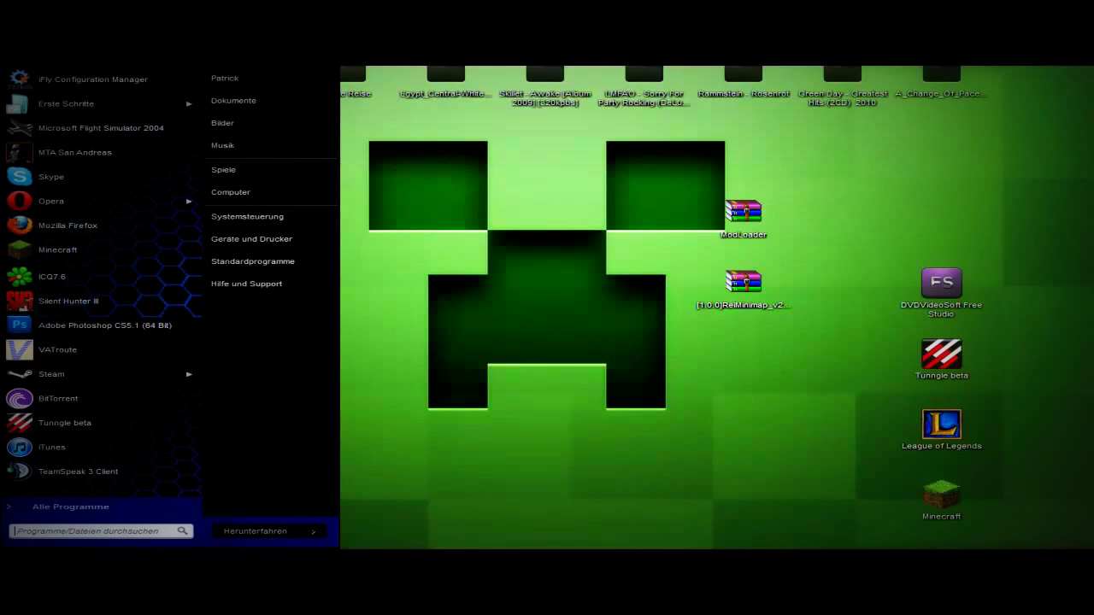
pyautogui.click(58, 250)
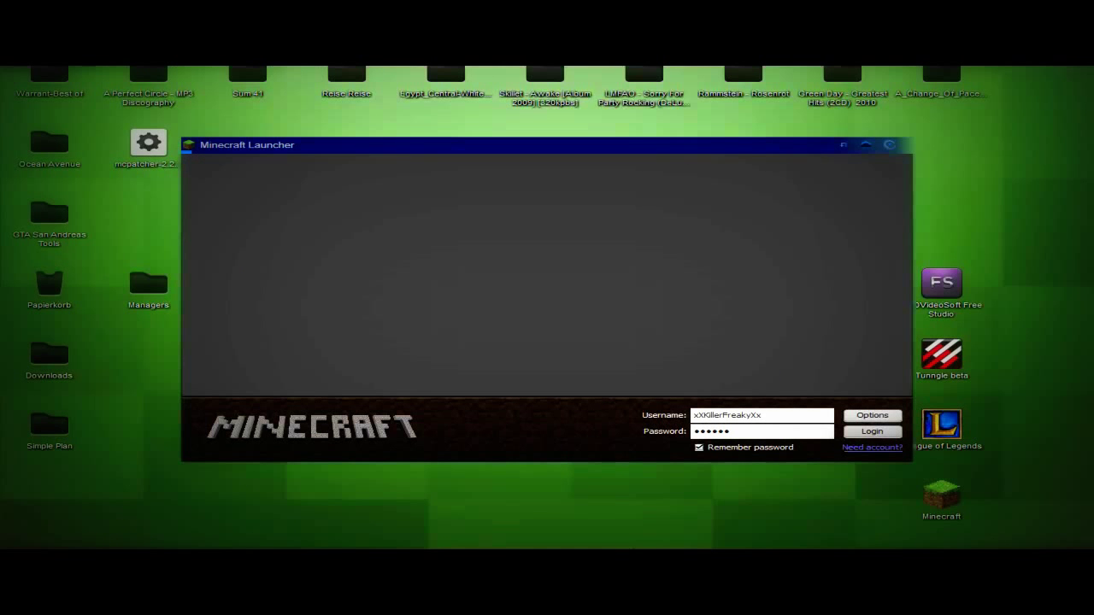
pyautogui.click(871, 416)
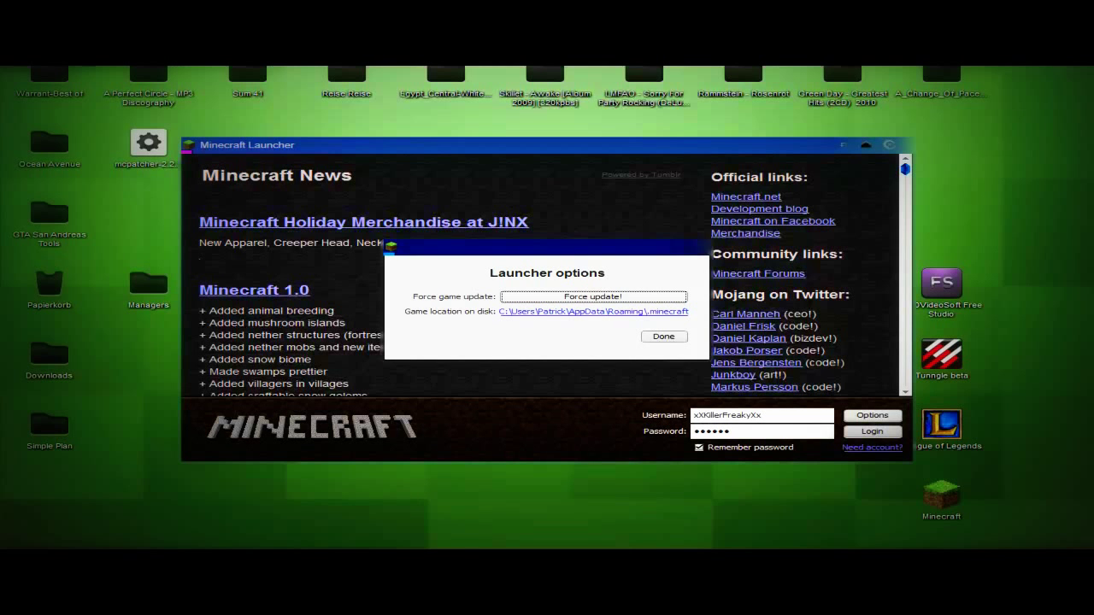
pyautogui.click(593, 312)
pyautogui.moveTo(714, 115); pyautogui.dragTo(440, 77)
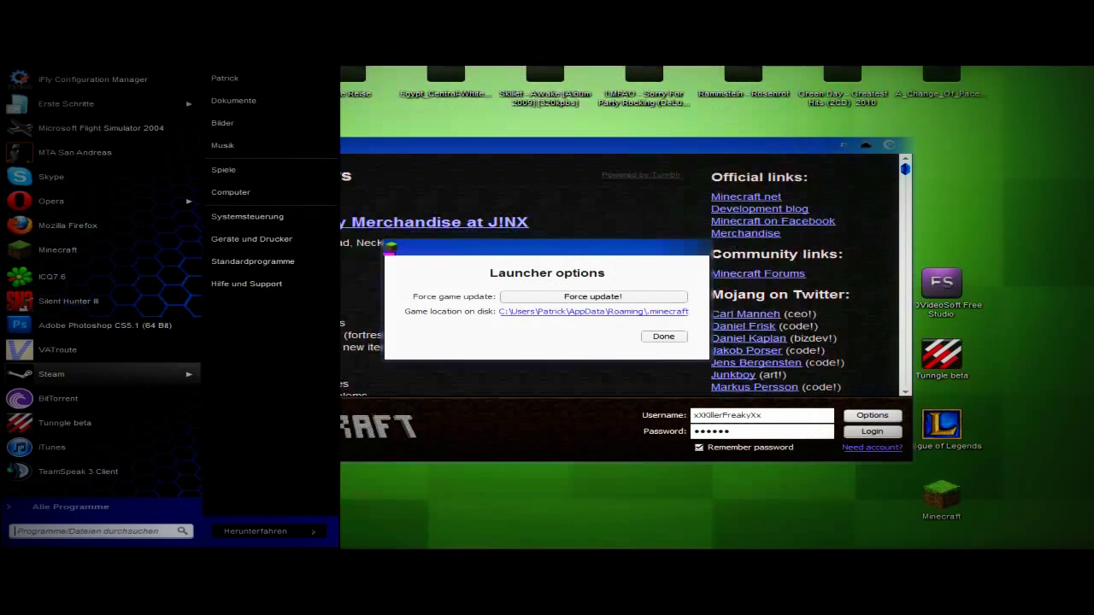
# Open the %appdata% folder through the Windows search and go into its .minecraft folder
pyautogui.click(93, 531)
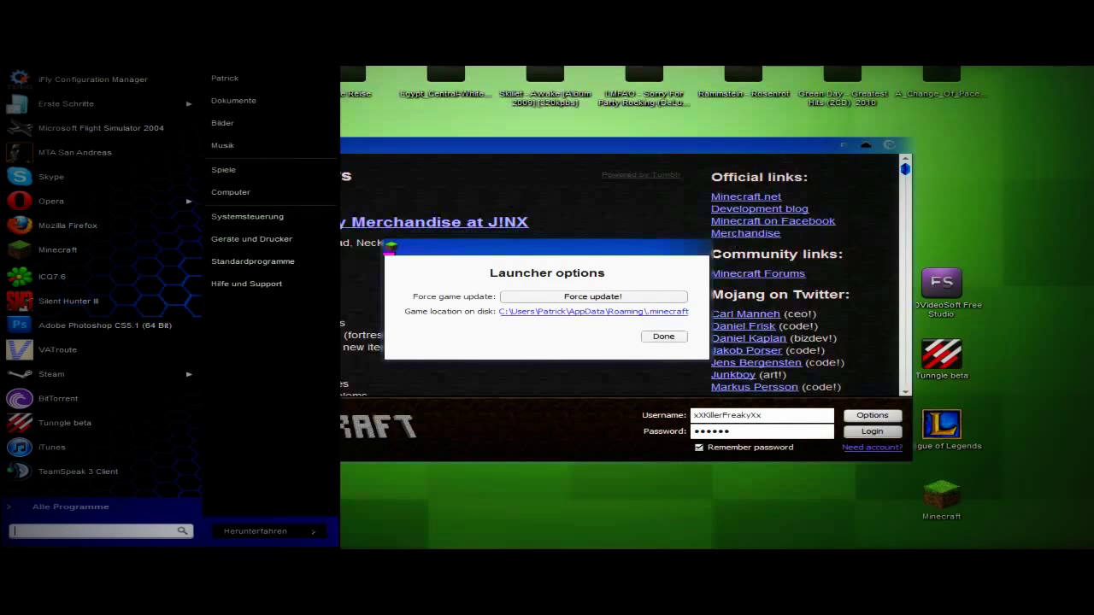
pyautogui.write('%appdata%')
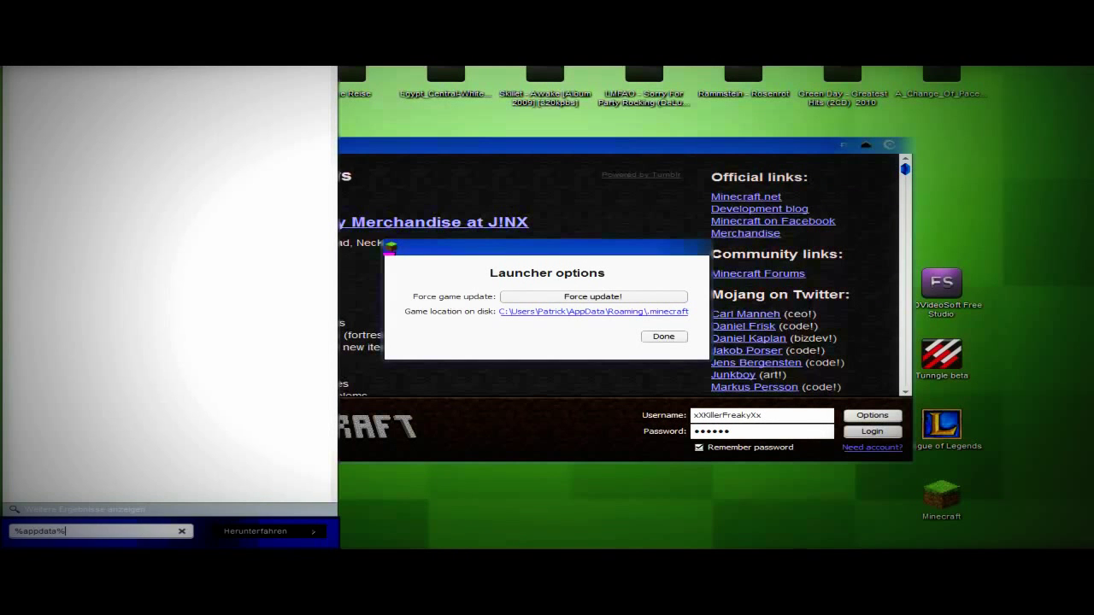
pyautogui.press('Return')
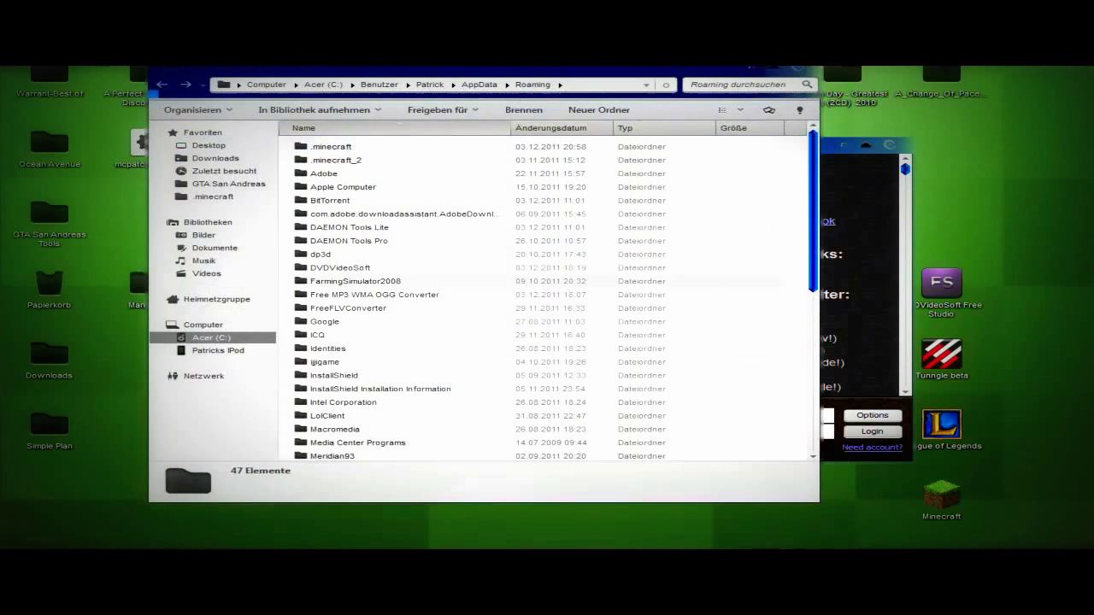
pyautogui.moveTo(410, 72); pyautogui.dragTo(344, 92)
pyautogui.doubleClick(336, 169)
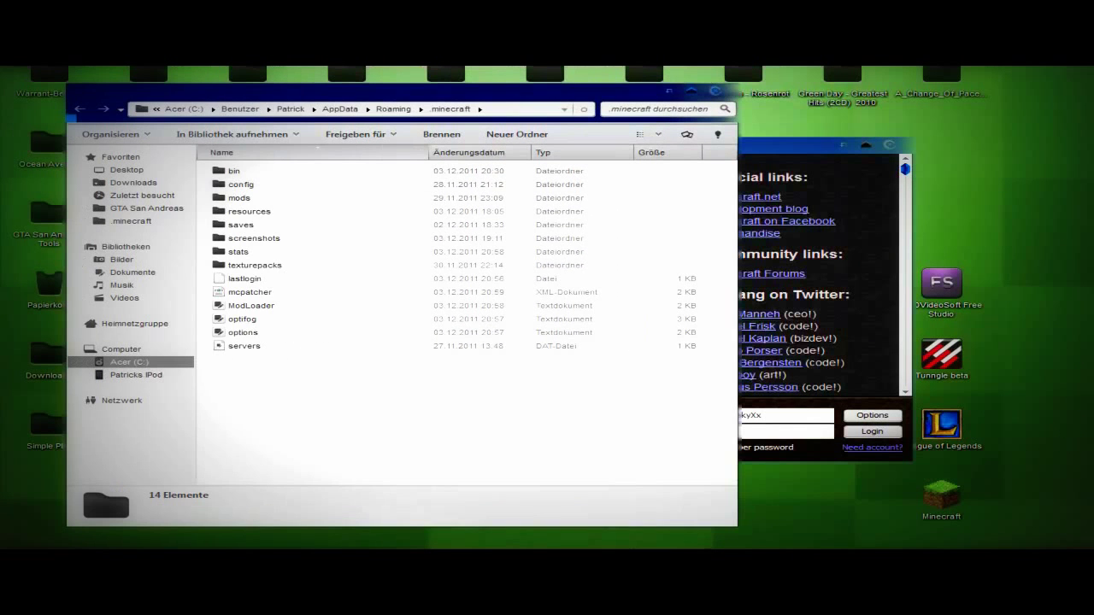
# Dismiss the launcher options and close the Minecraft Launcher
pyautogui.click(873, 416)
pyautogui.click(665, 337)
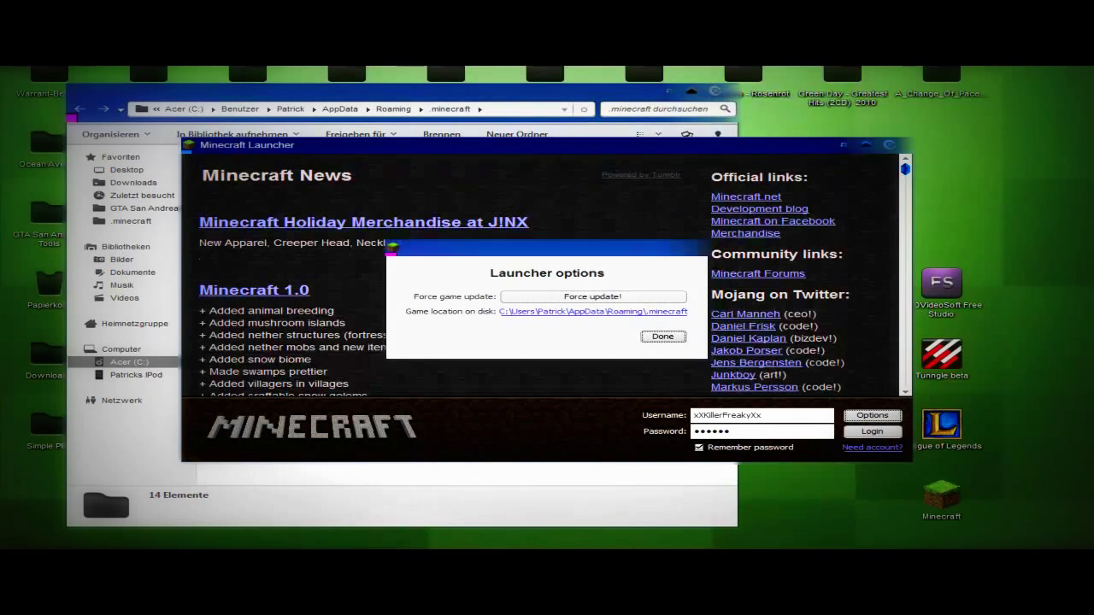
pyautogui.click(889, 145)
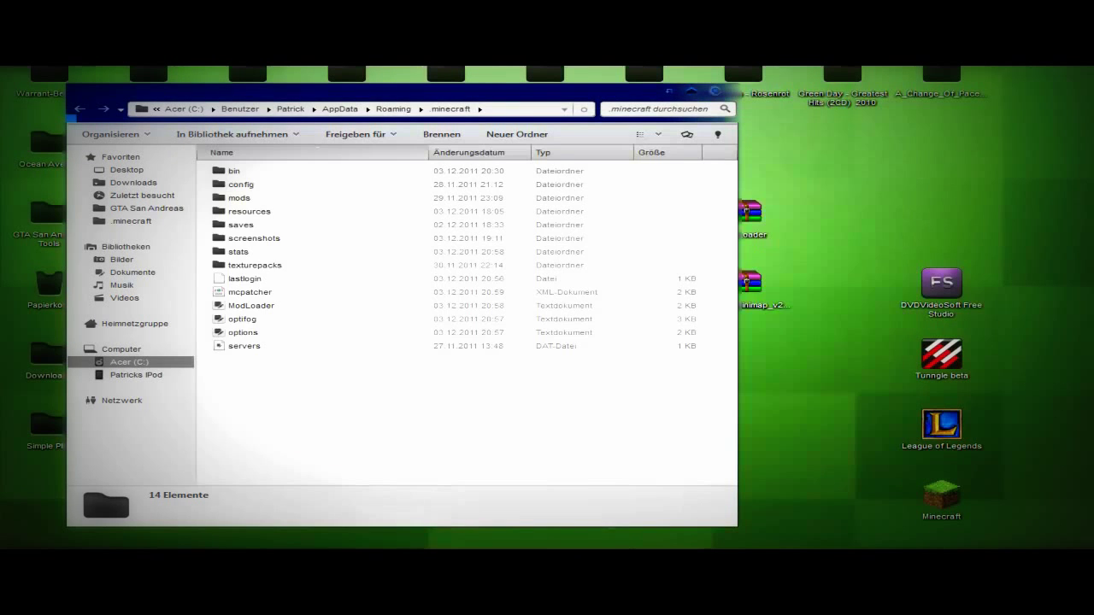
# Go into the bin folder of .minecraft and open the minecraft jar file with WinRAR archiver
pyautogui.moveTo(370, 91); pyautogui.dragTo(633, 97)
pyautogui.doubleClick(499, 177)
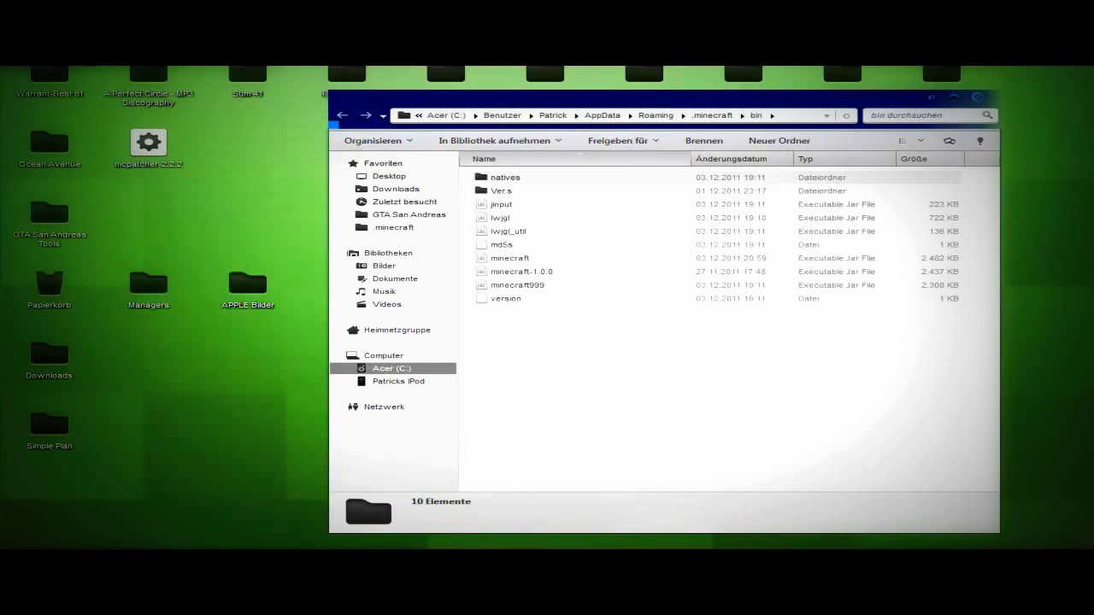
pyautogui.rightClick(565, 258)
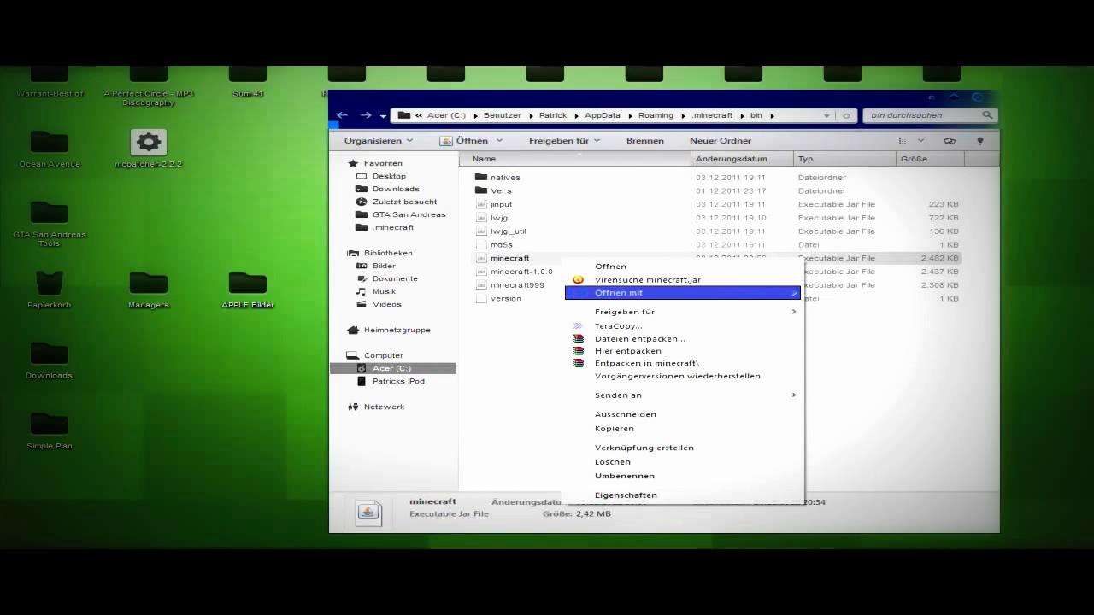
pyautogui.moveTo(684, 292)
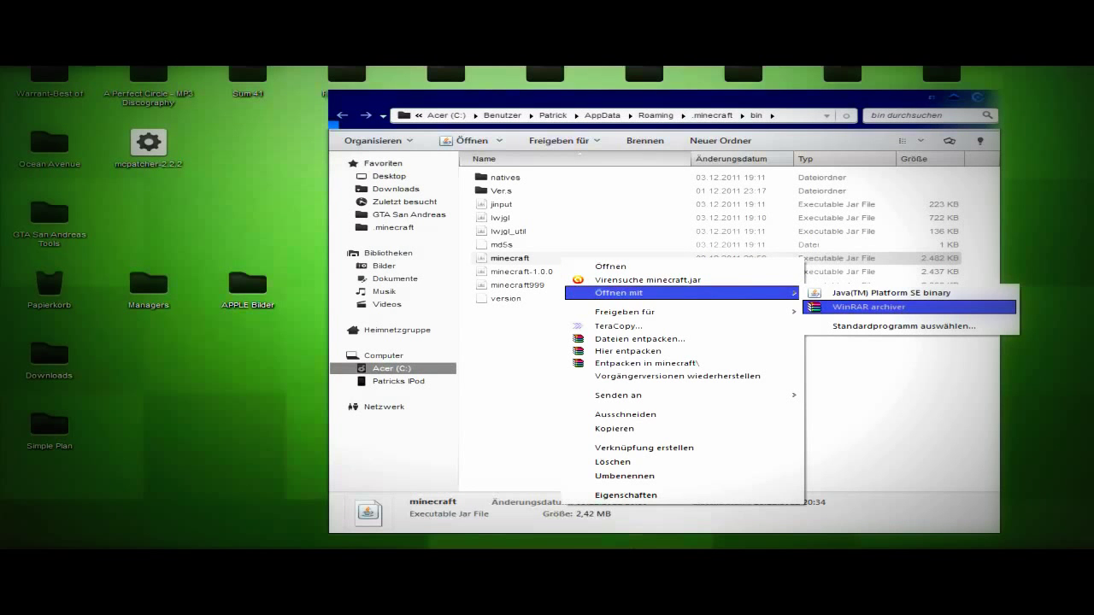
pyautogui.click(869, 307)
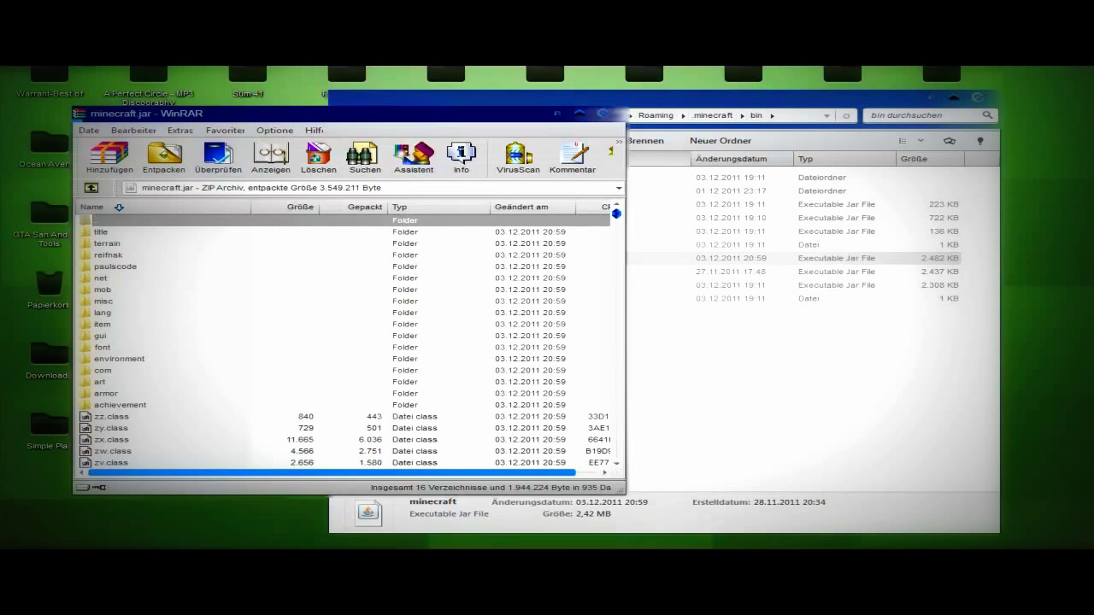
# Dock the minecraft.jar archive to one half of the screen, close the bin folder and open the ModLoader archive beside it
pyautogui.moveTo(248, 113); pyautogui.dragTo(1, 91)
pyautogui.click(795, 98)
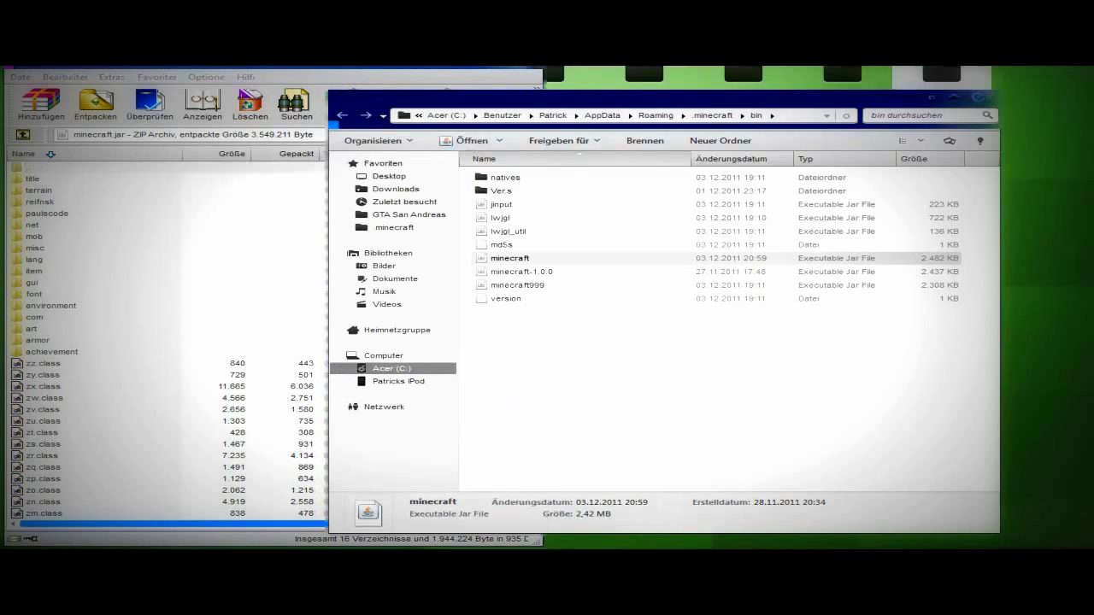
pyautogui.click(977, 98)
pyautogui.doubleClick(743, 216)
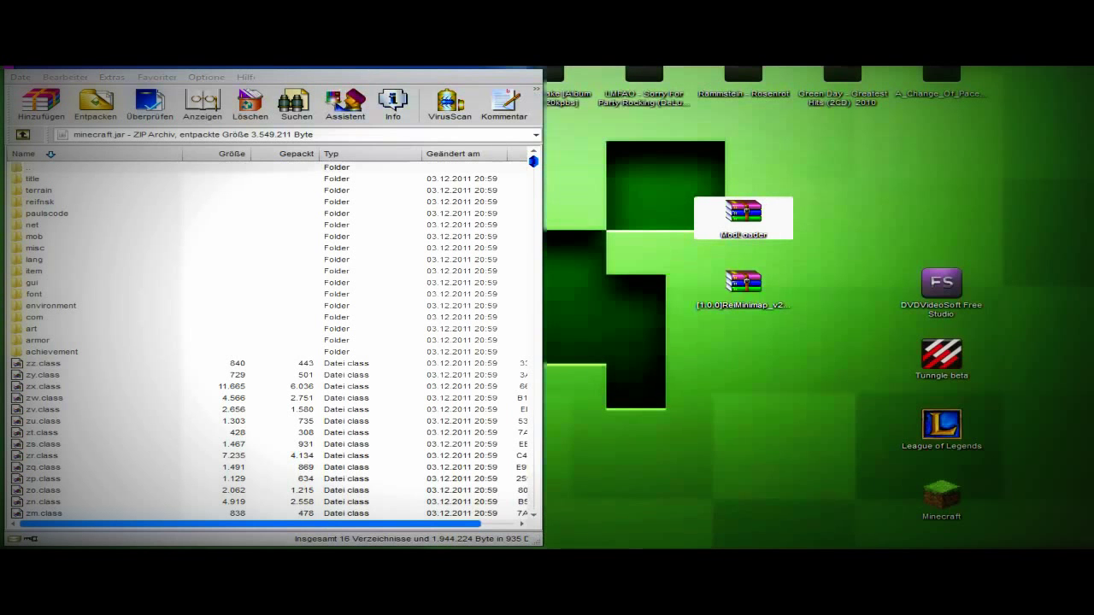
pyautogui.press('super+Right')
# Try to add all class files from ModLoader.zip to minecraft.jar, cancelling the archive parameters dialog and closing ModLoader.zip
pyautogui.moveTo(682, 400); pyautogui.dragTo(600, 171)
pyautogui.moveTo(608, 283); pyautogui.dragTo(282, 299)
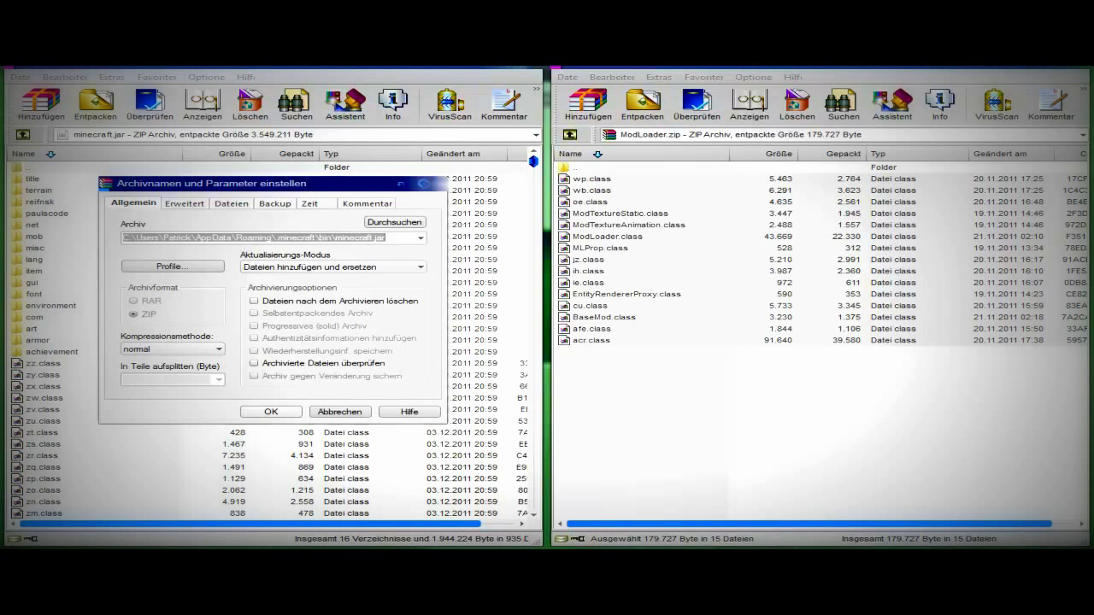
pyautogui.click(341, 412)
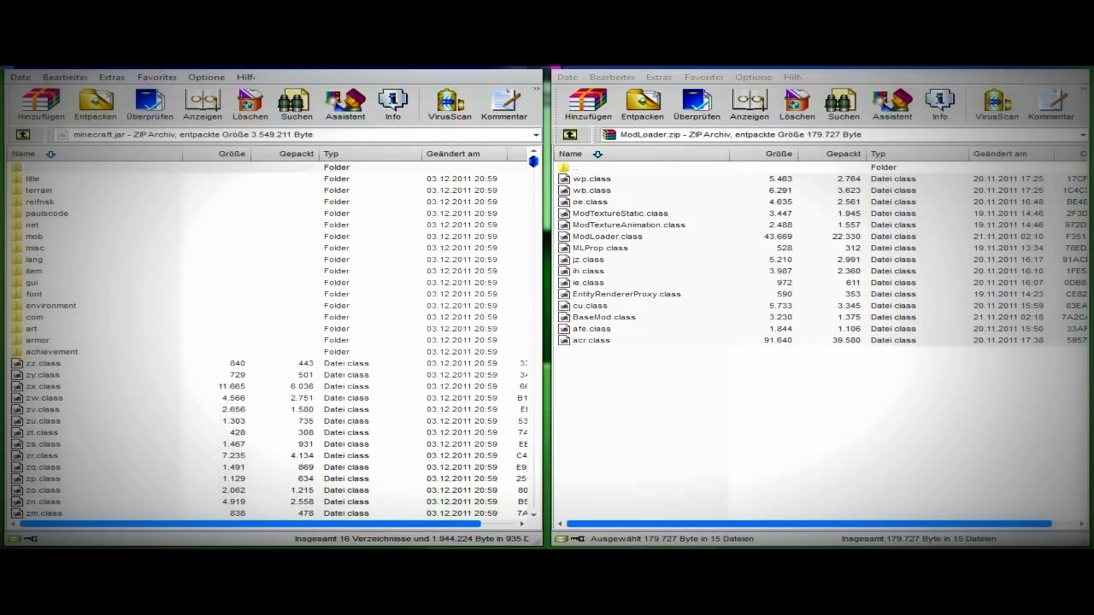
pyautogui.click(1071, 66)
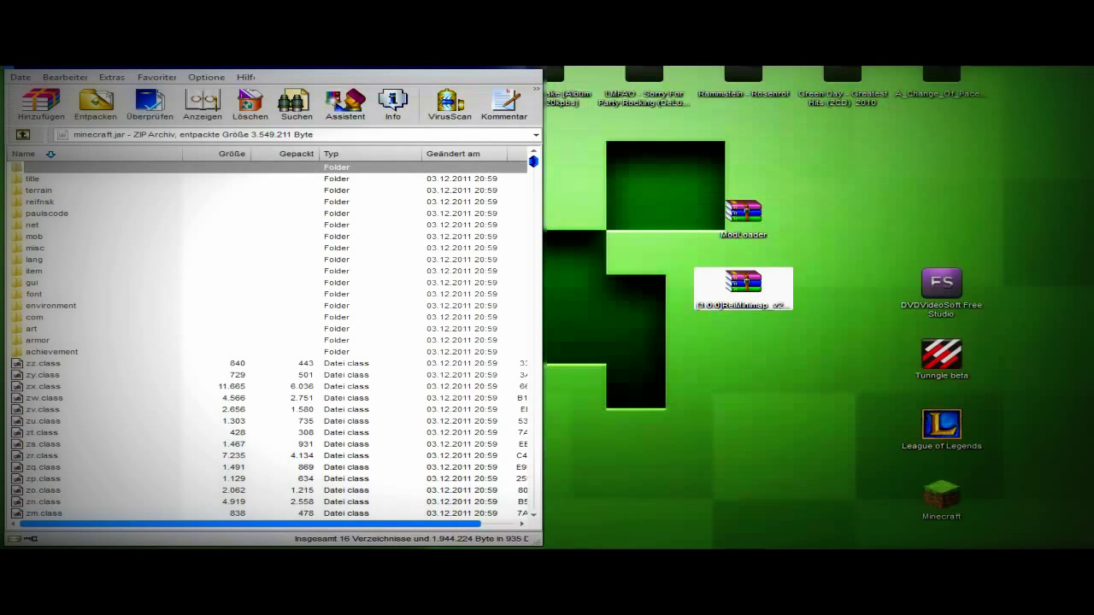
# Open the ReiMinimap archive beside minecraft.jar, select its reifnsk folder and both class files, and close the archive
pyautogui.doubleClick(744, 286)
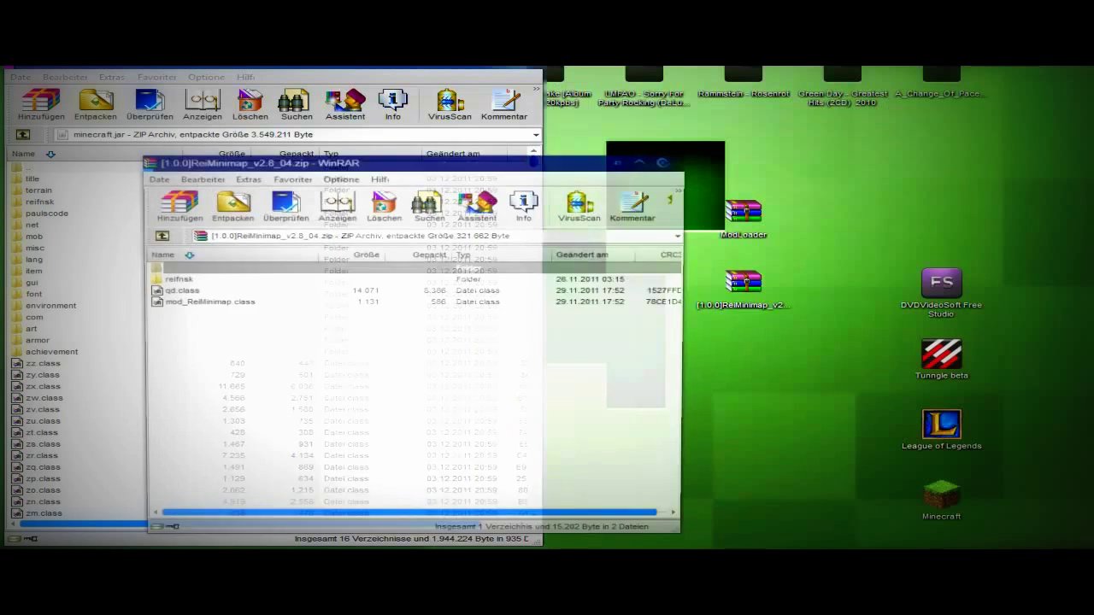
pyautogui.moveTo(410, 160); pyautogui.dragTo(826, 157)
pyautogui.moveTo(600, 317); pyautogui.dragTo(574, 273)
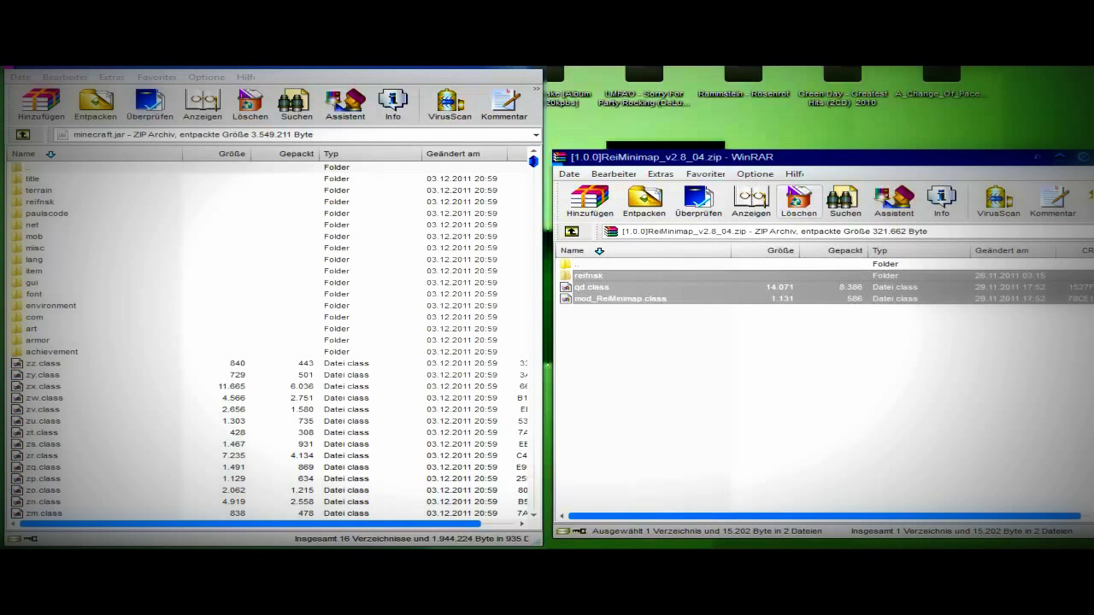
pyautogui.moveTo(808, 157); pyautogui.dragTo(724, 156)
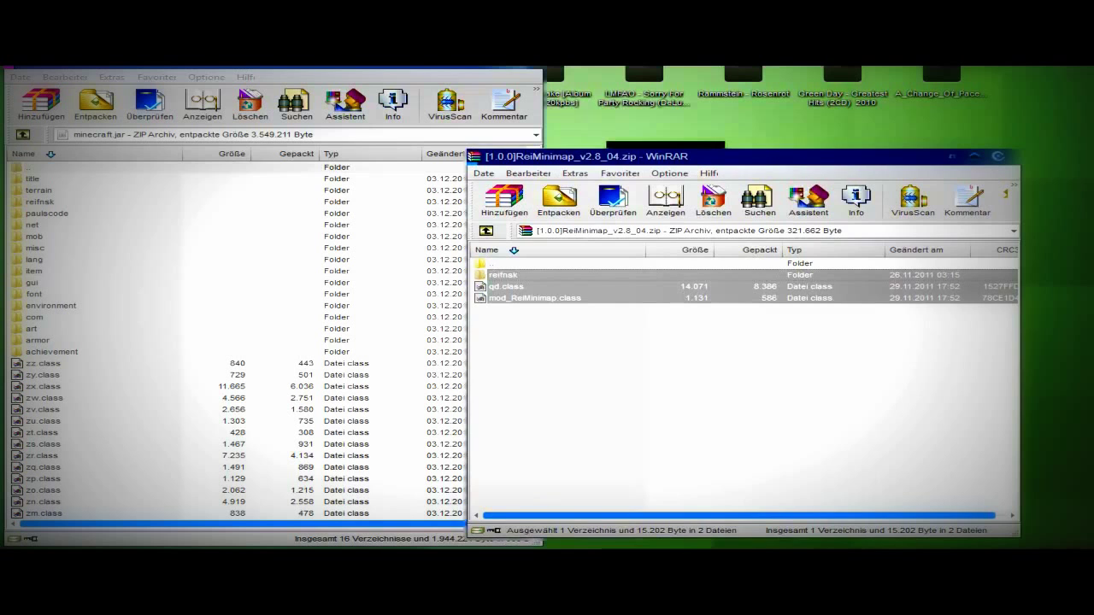
pyautogui.click(997, 156)
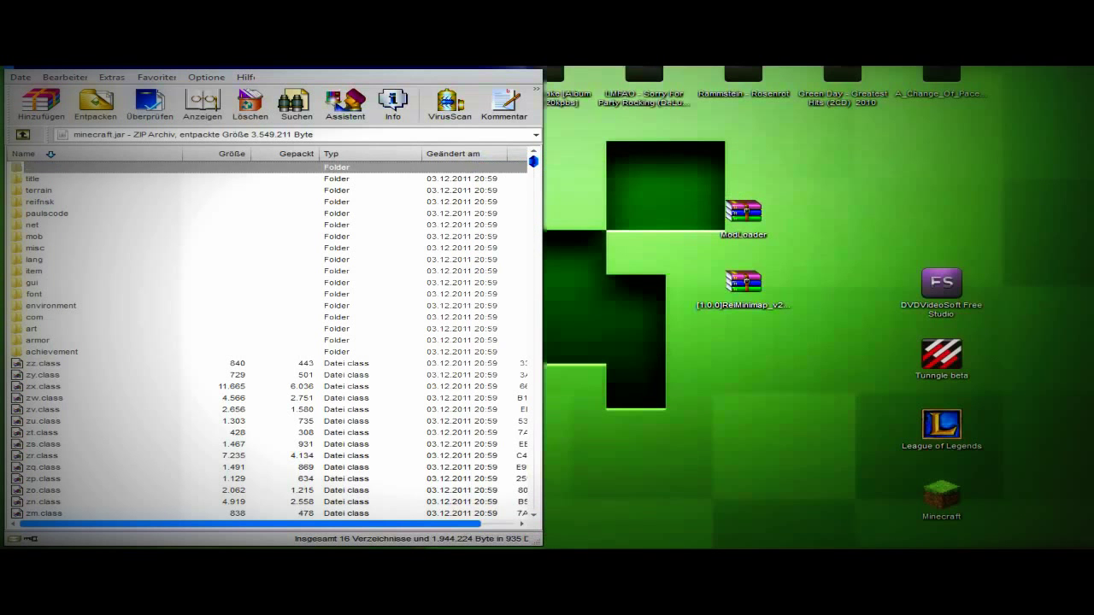
pyautogui.click(256, 294)
pyautogui.click(256, 283)
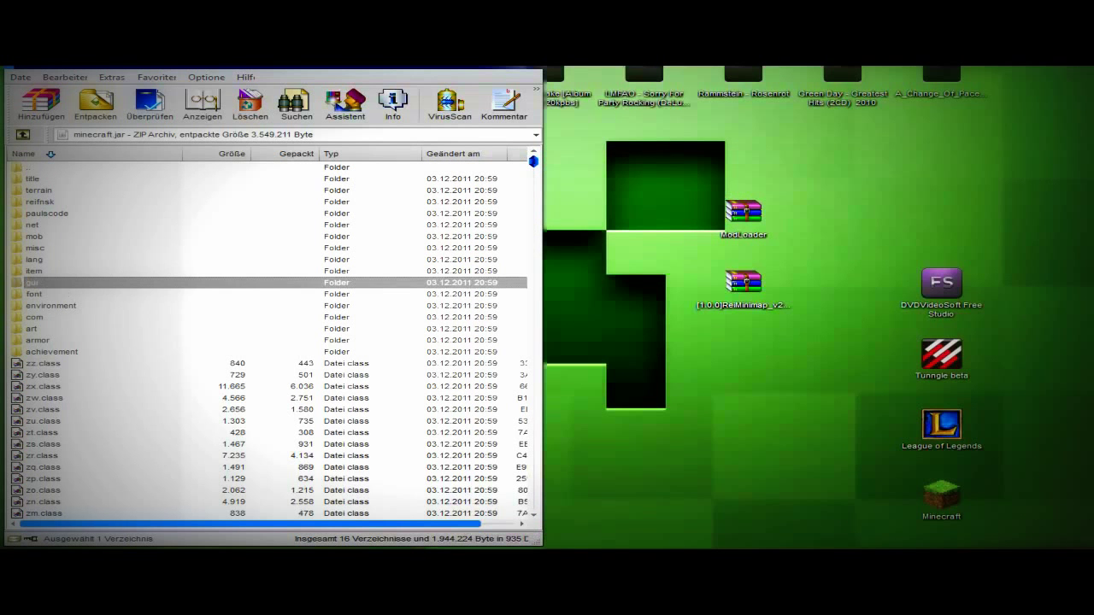
pyautogui.rightClick(137, 259)
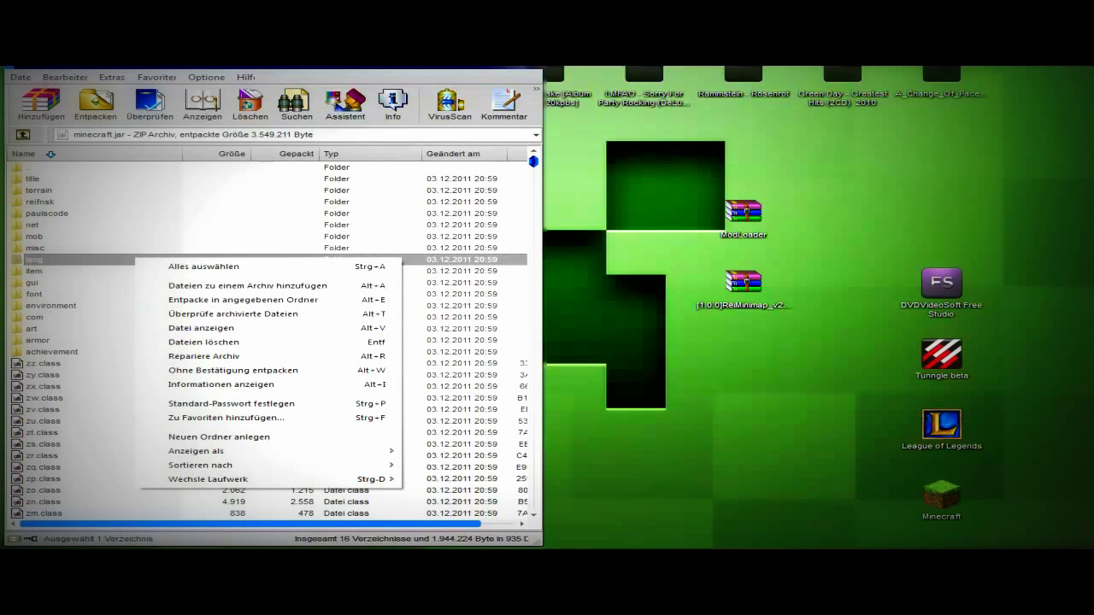
pyautogui.click(111, 271)
pyautogui.click(111, 260)
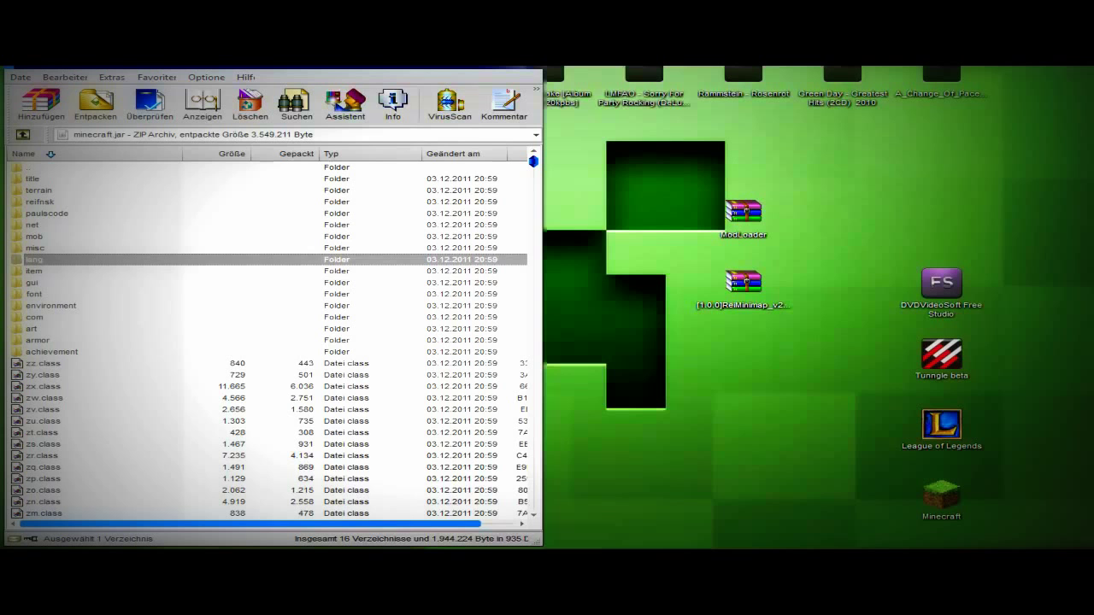
# Close the minecraft.jar archive
pyautogui.hotkey('alt', 'F4')
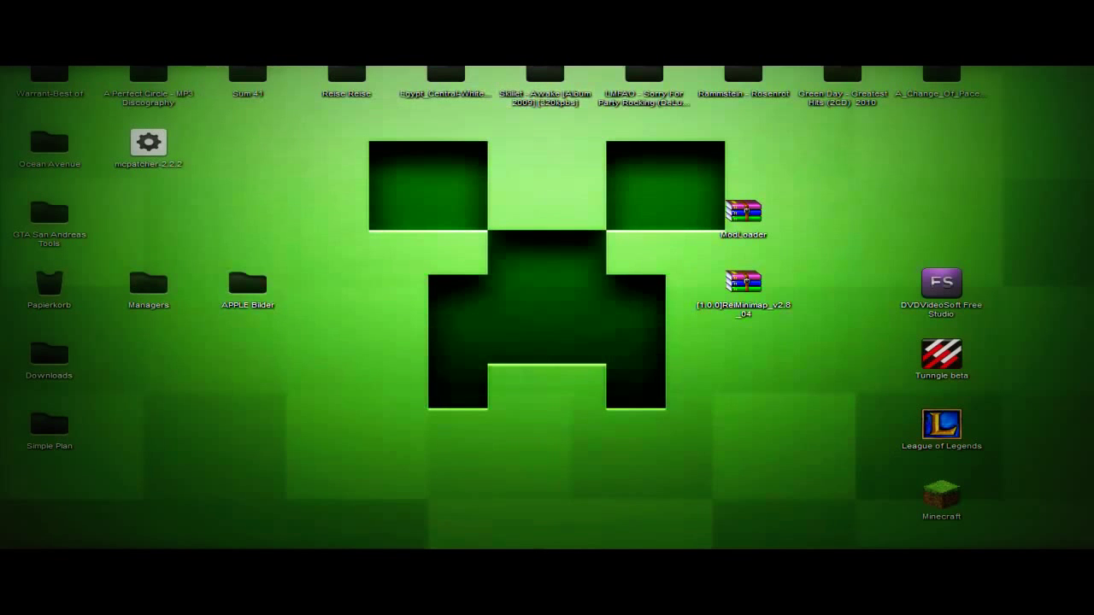